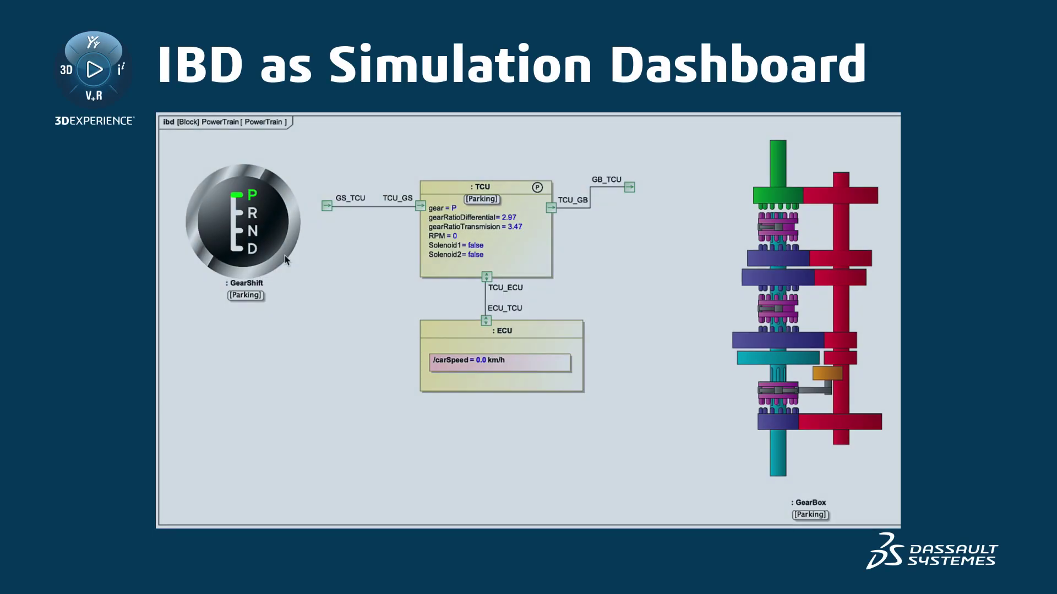
- Shift the powertrain GearShift into Neutral using its gear trigger buttons
click(285, 260)
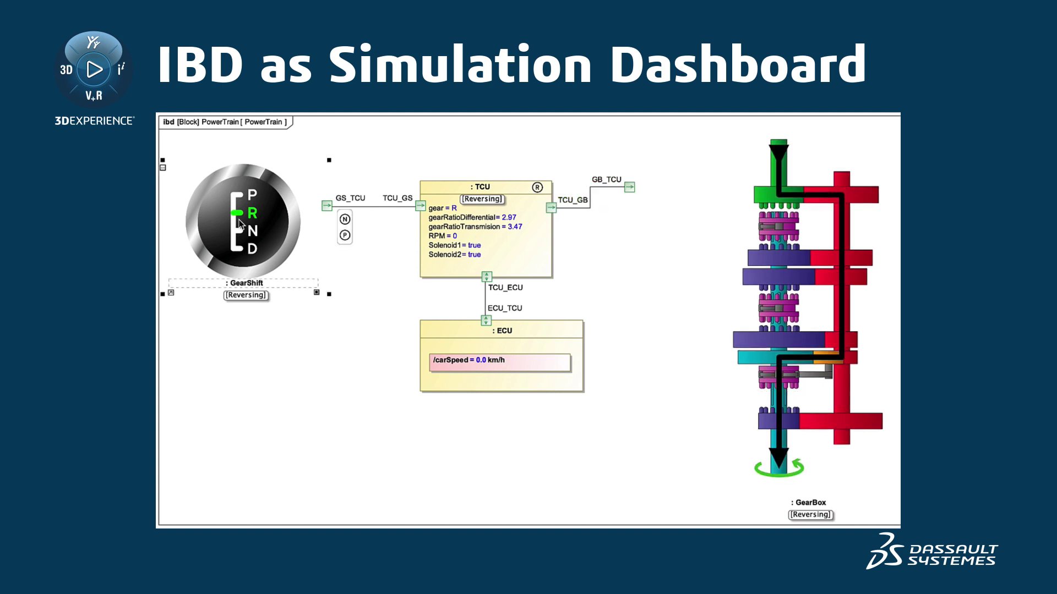
click(344, 220)
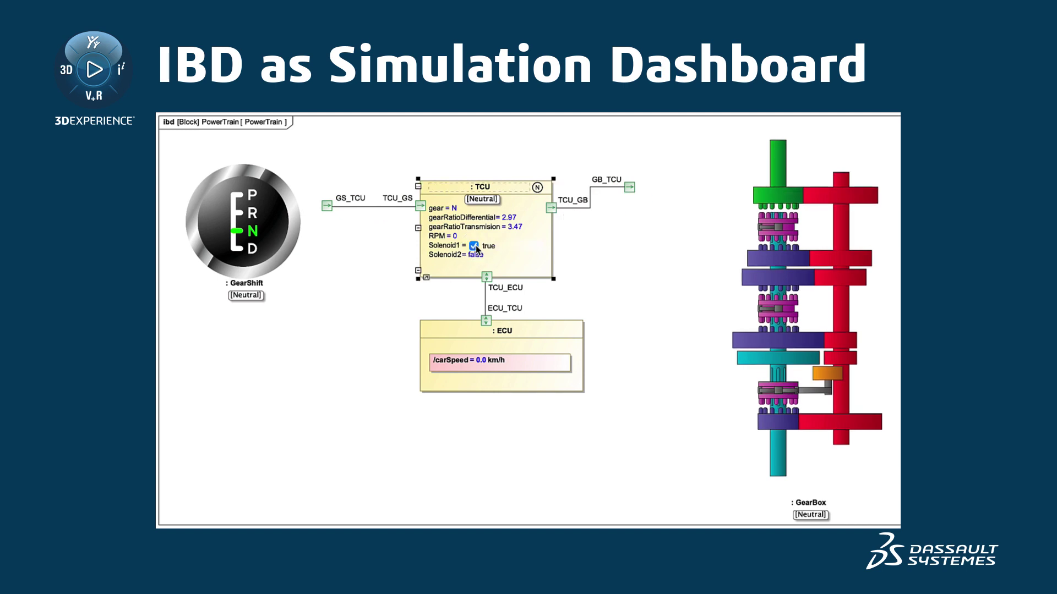
click(326, 264)
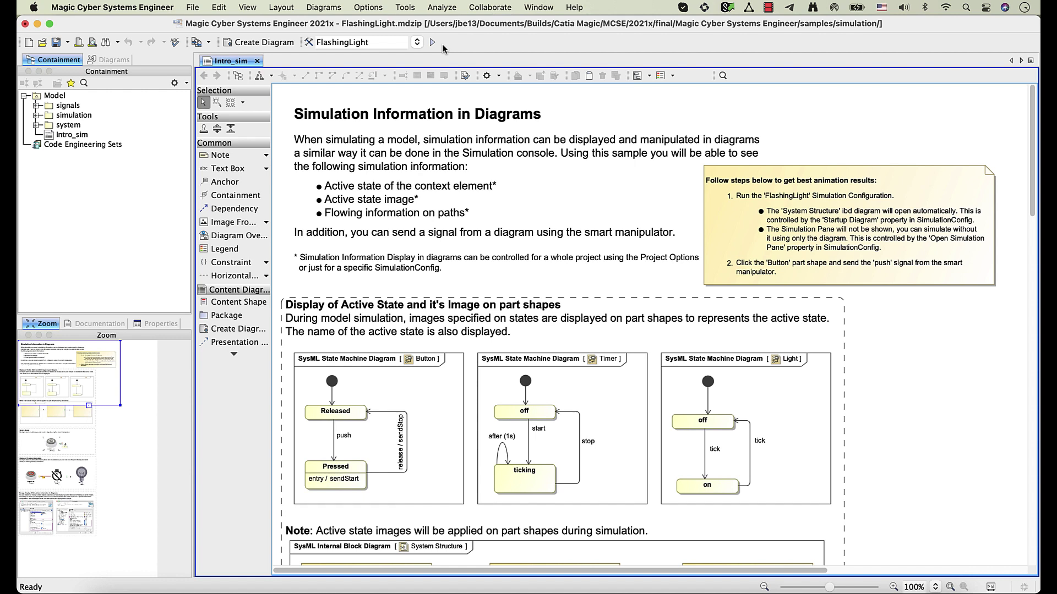
- Run the FlashingLight simulation configuration from the main toolbar
click(433, 43)
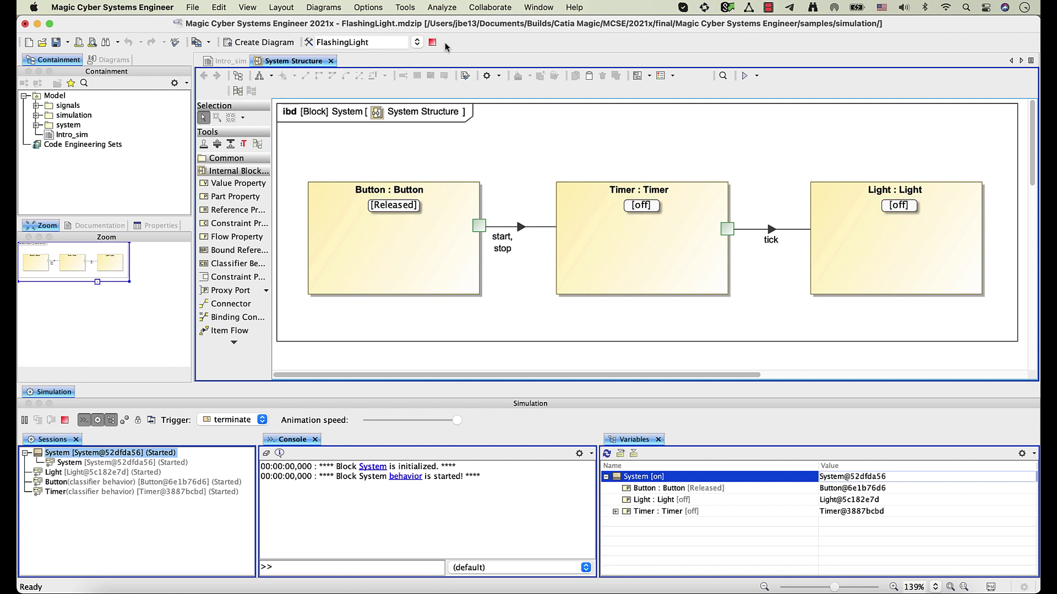
- Send 'push' to the Button part so the Light flashes, then terminate the simulation
click(473, 242)
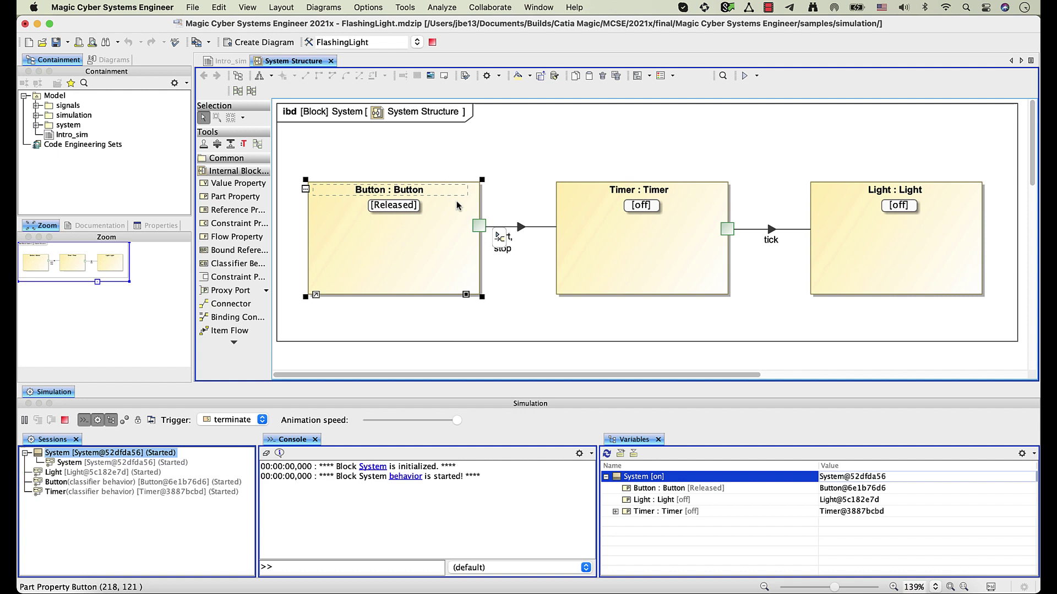
click(497, 237)
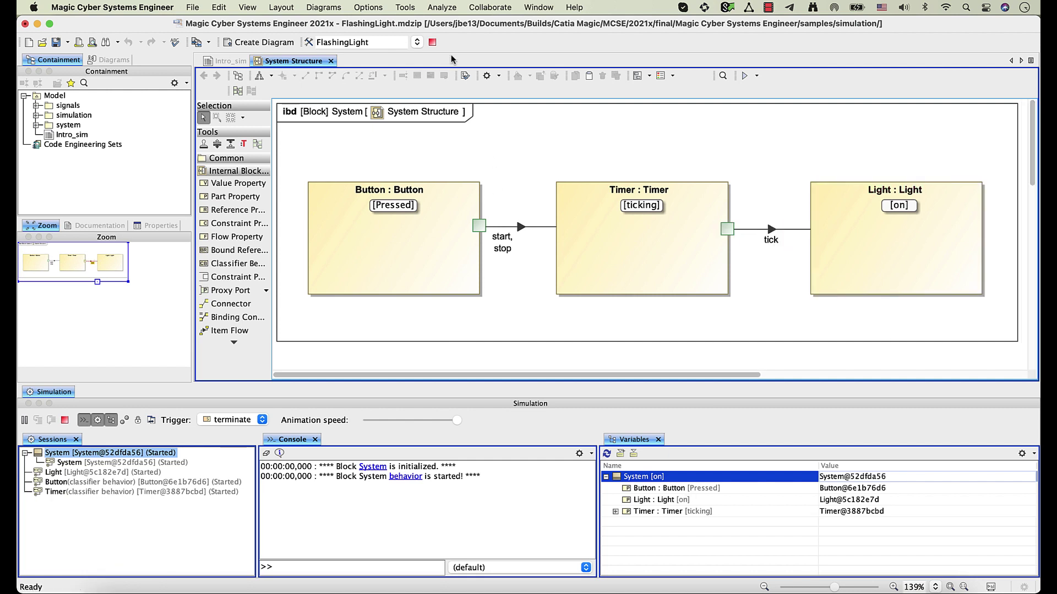
click(432, 41)
- Attach Button_Pressed.svg and Button_Released.svg to the Button state machine's Pressed and Released states
click(109, 59)
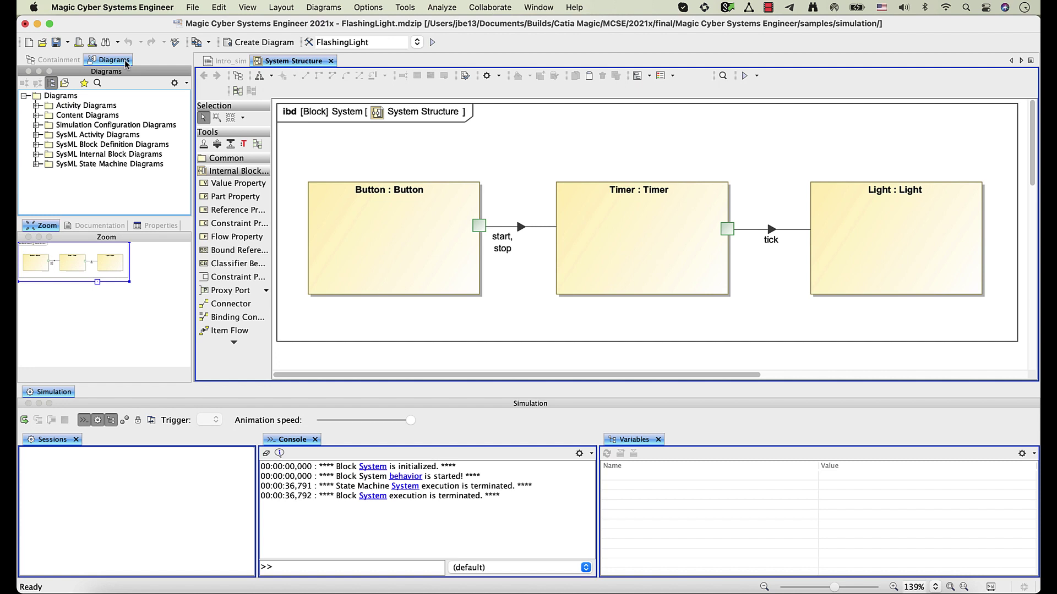
click(36, 164)
double_click(80, 174)
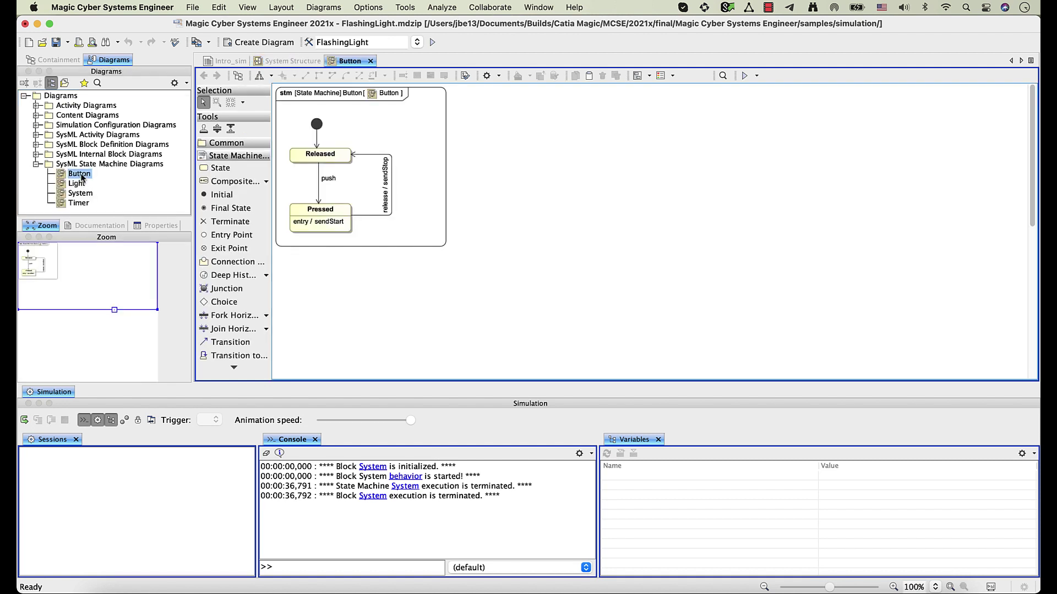
key(super+Tab)
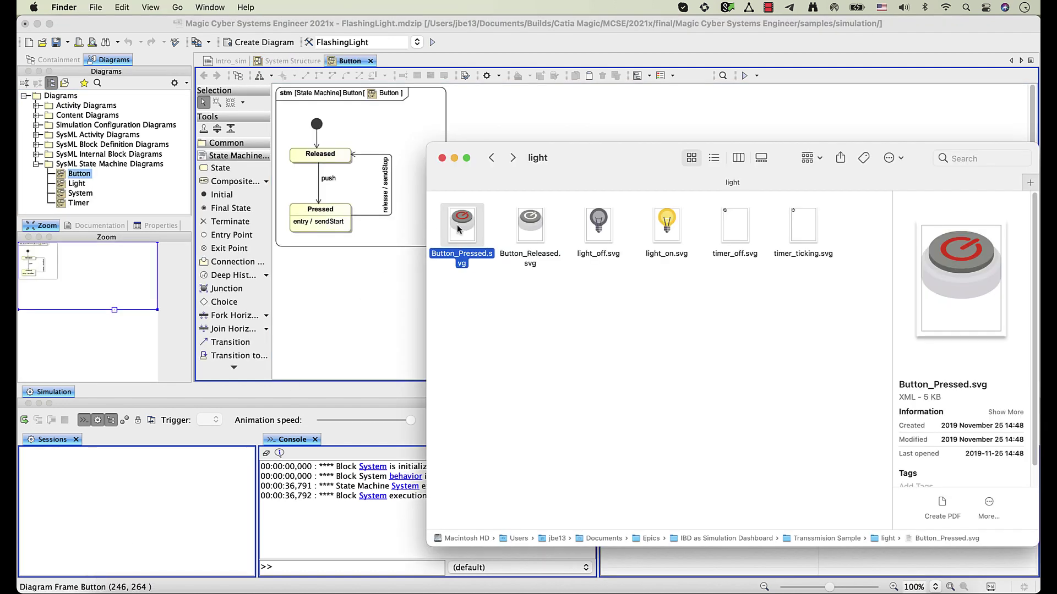
drag(460, 228, 378, 212)
drag(530, 226, 319, 155)
- Attach light_off.svg and light_on.svg to the Light state machine's off and on states
double_click(78, 184)
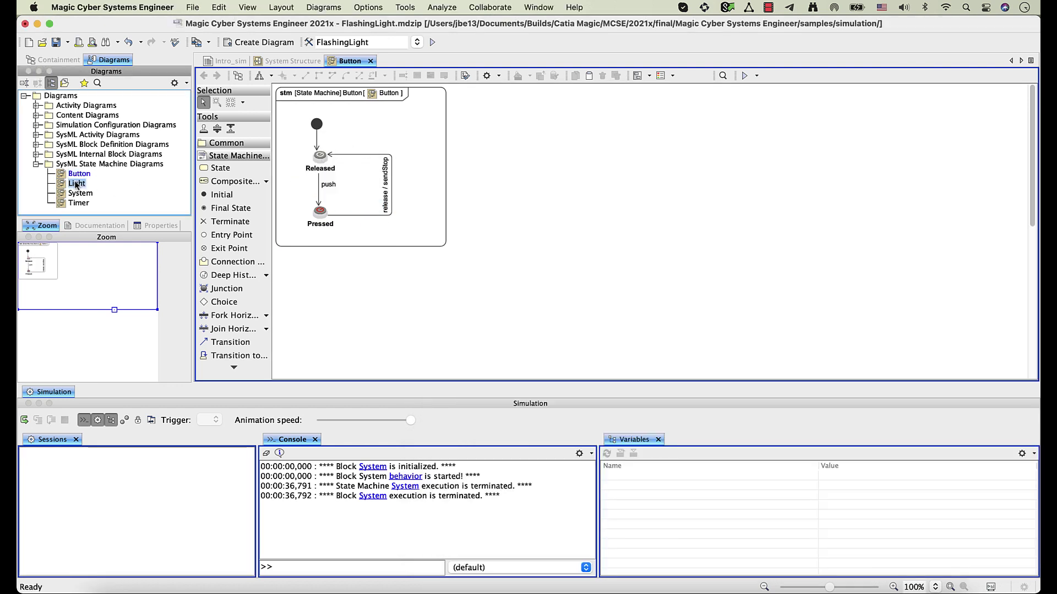
key(super+Tab)
drag(598, 223, 333, 165)
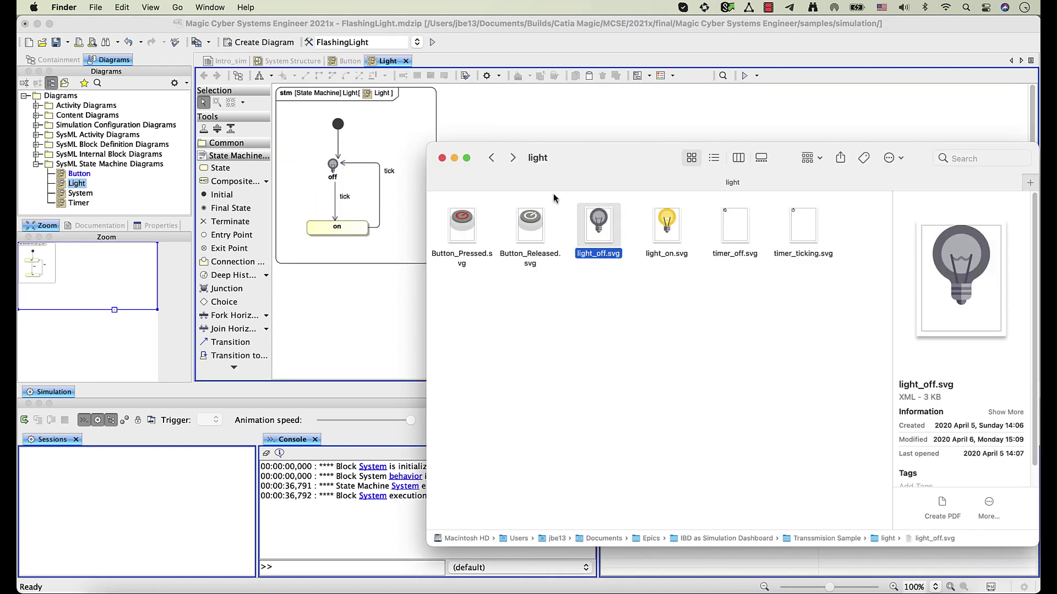
drag(666, 223, 336, 227)
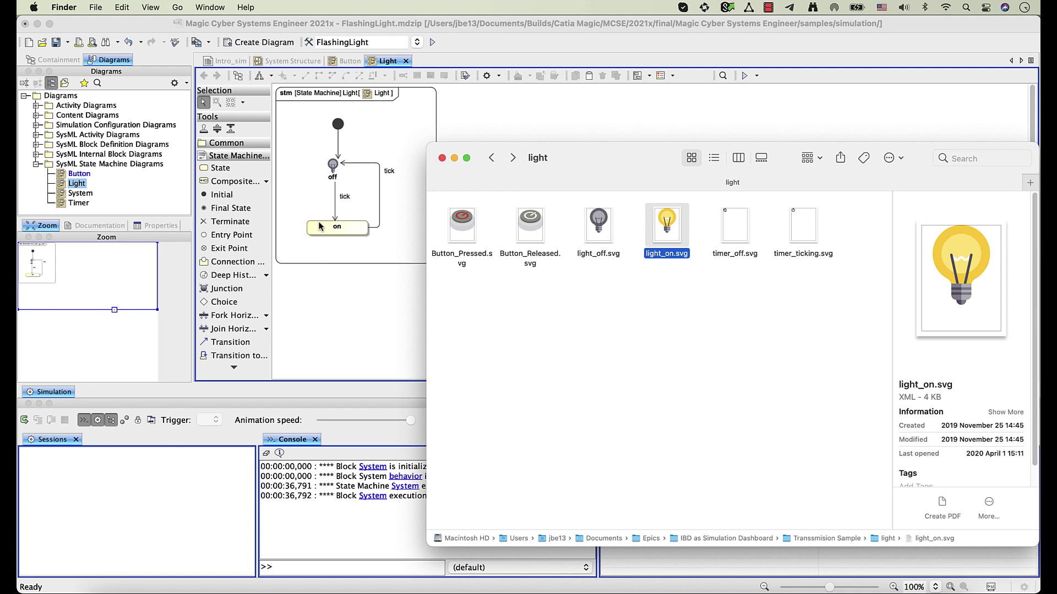
- Attach timer_off.svg and timer_ticking.svg to the Timer state machine's off and ticking states
click(76, 203)
double_click(77, 203)
key(super+Tab)
drag(735, 223, 330, 161)
drag(802, 222, 328, 220)
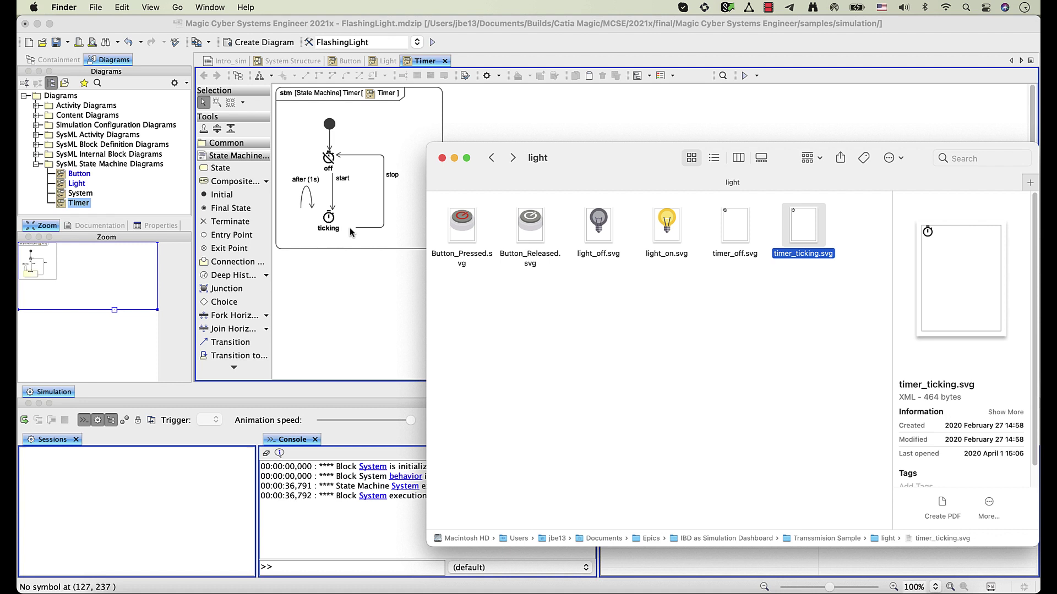
click(387, 297)
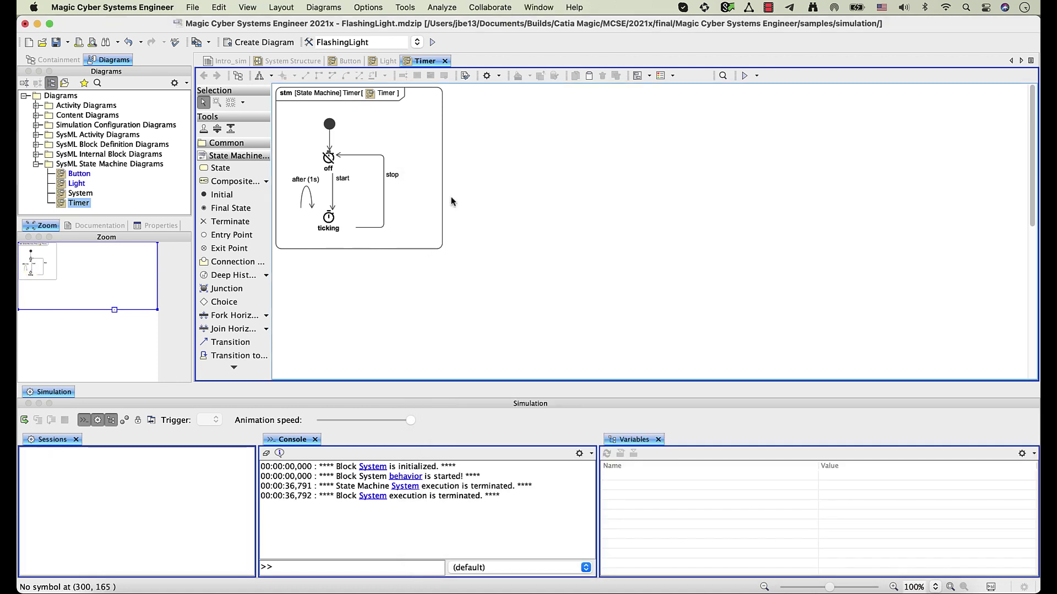
- Restart the FlashingLight simulation so parts show state icons beside Released, off, off
click(433, 42)
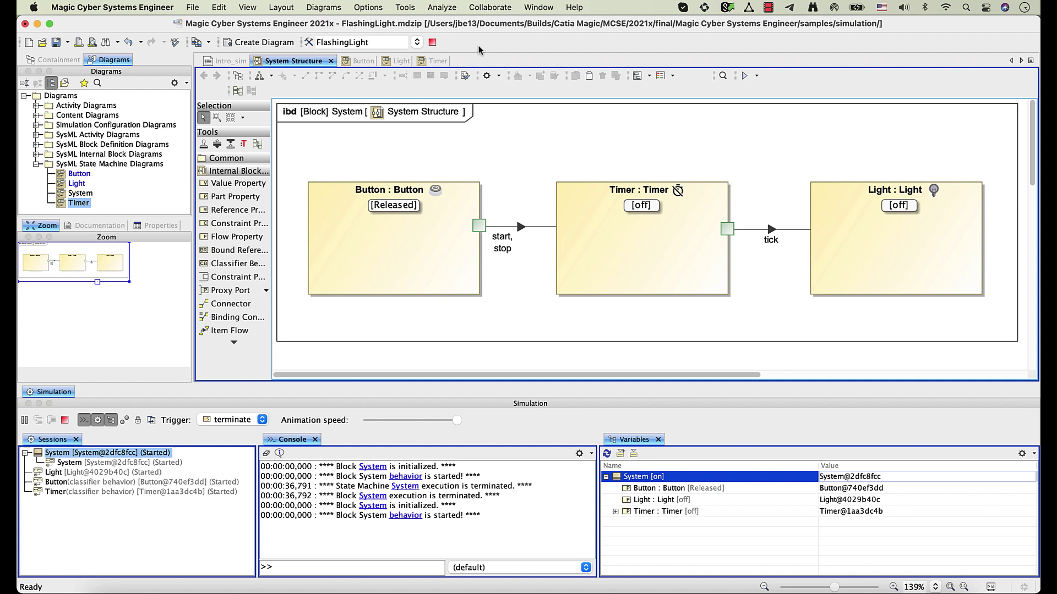
- Set the Button part's Show Stereotypes symbol property to Shape Image
right_click(453, 214)
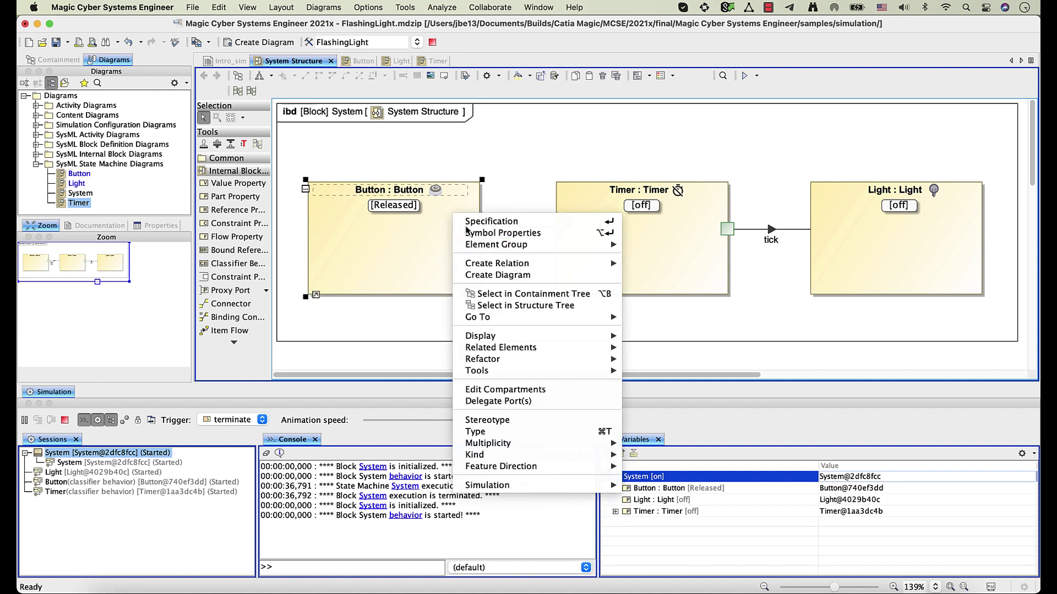
click(466, 231)
text(show)
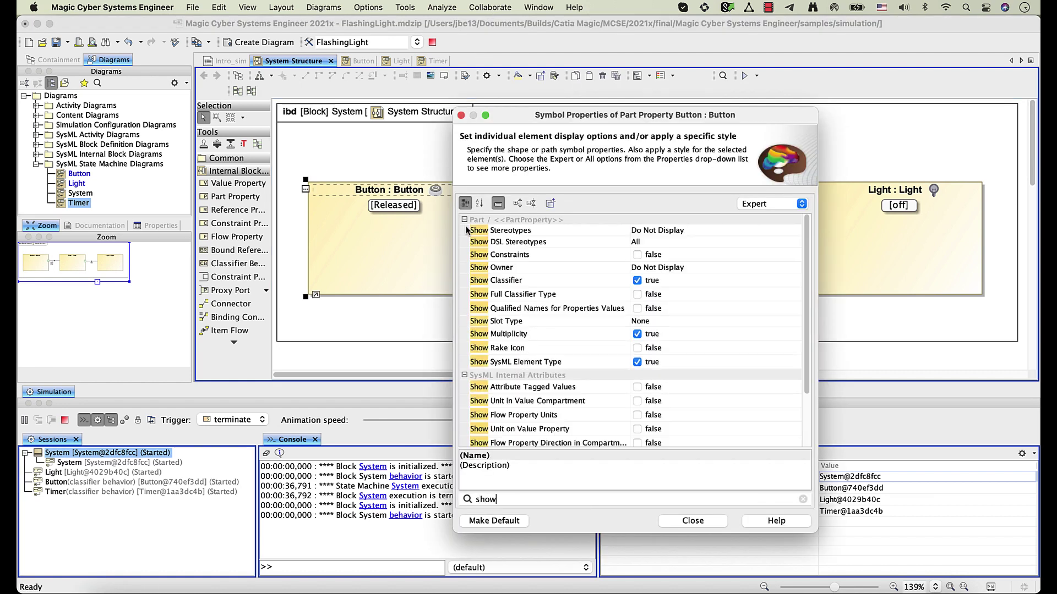
text( s)
click(689, 233)
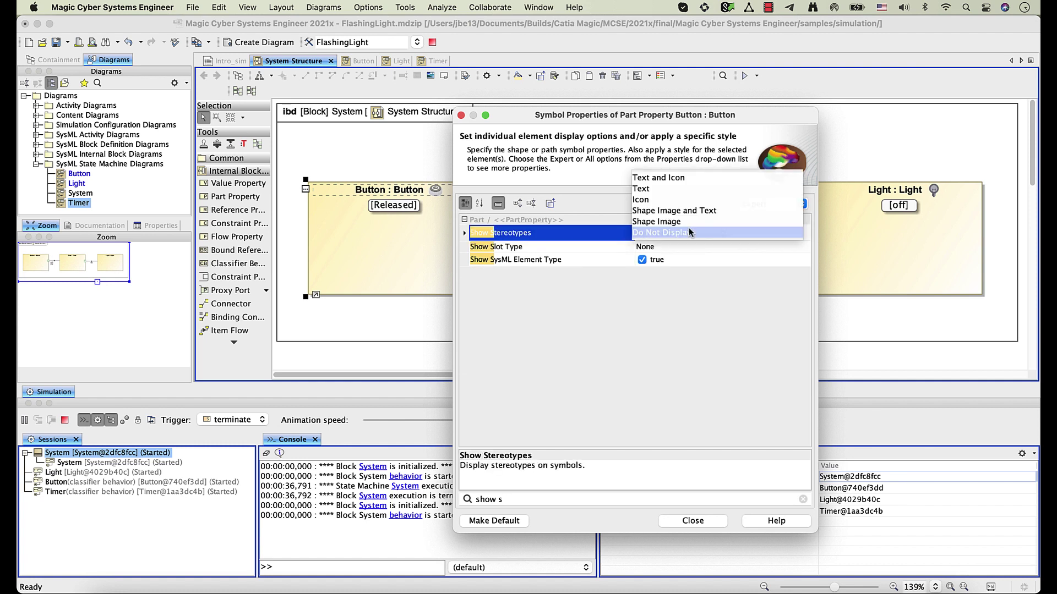
click(689, 222)
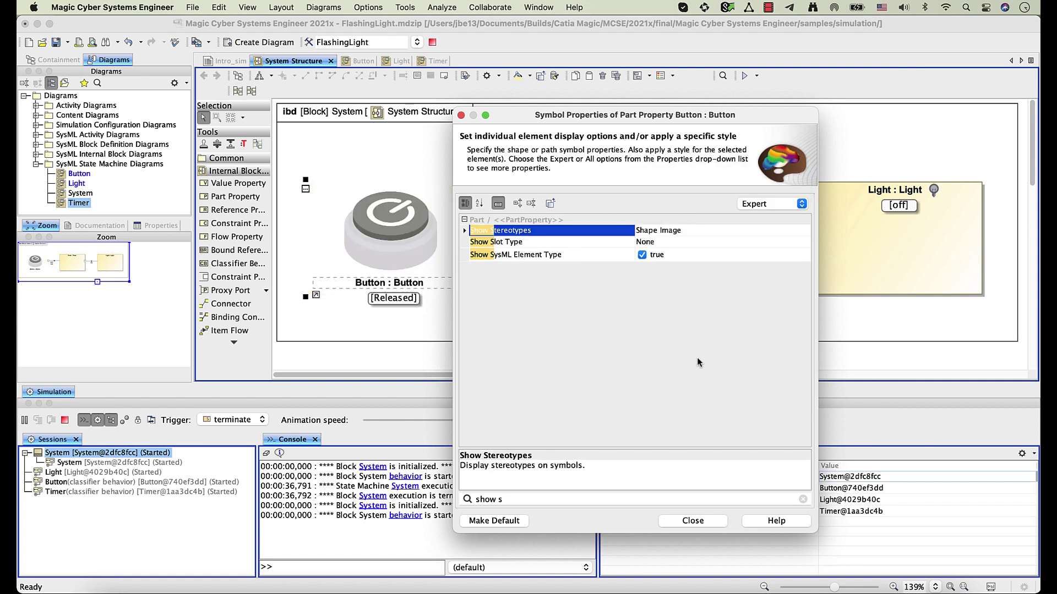
click(688, 524)
- Display the Timer and Light parts as images, then send the Button part's start signal
click(699, 259)
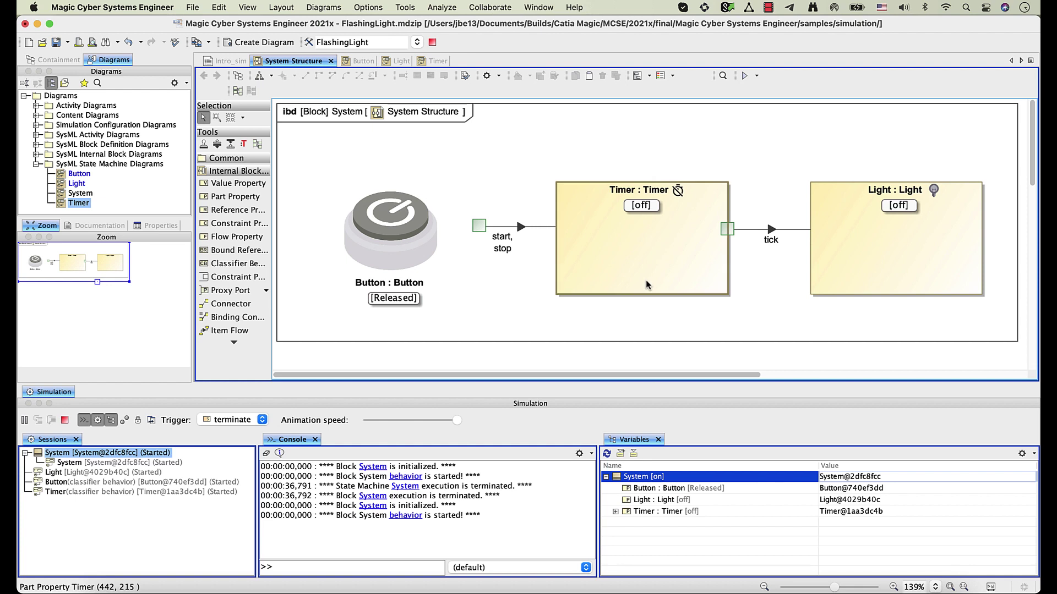
shift+click(822, 273)
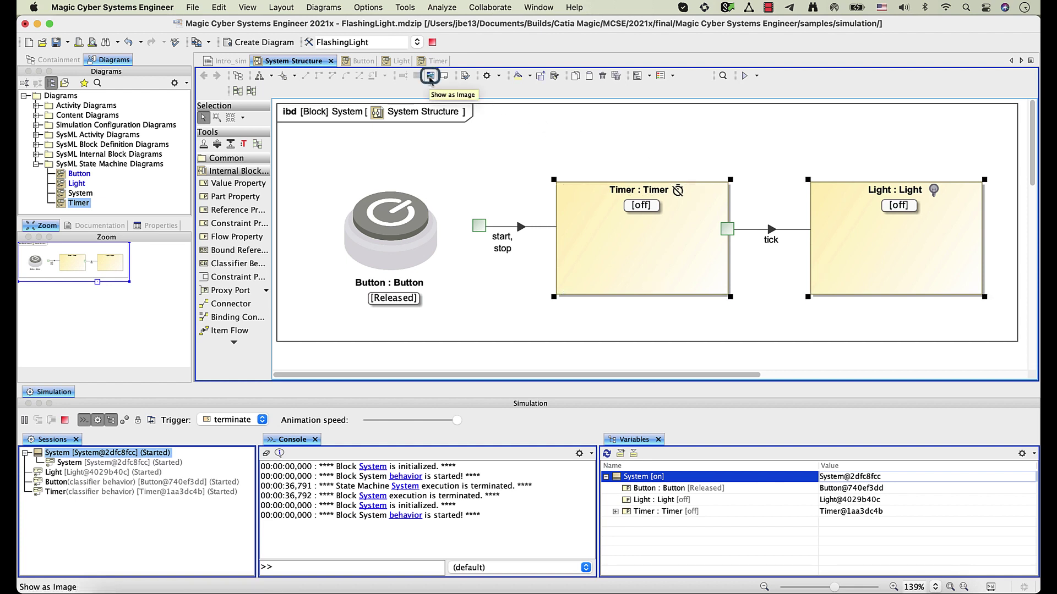
click(430, 77)
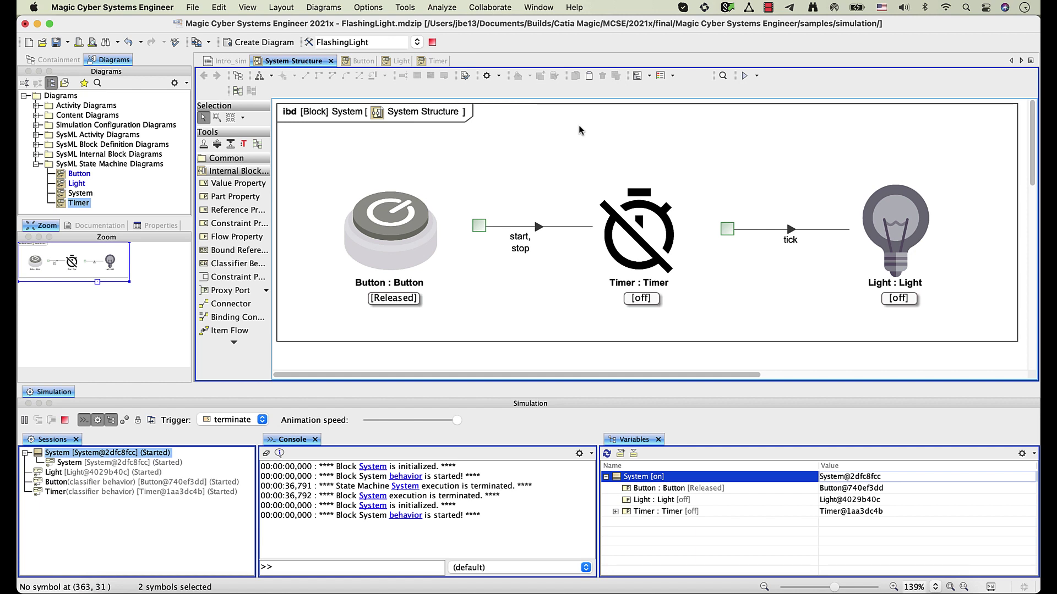
mouse_move(498, 240)
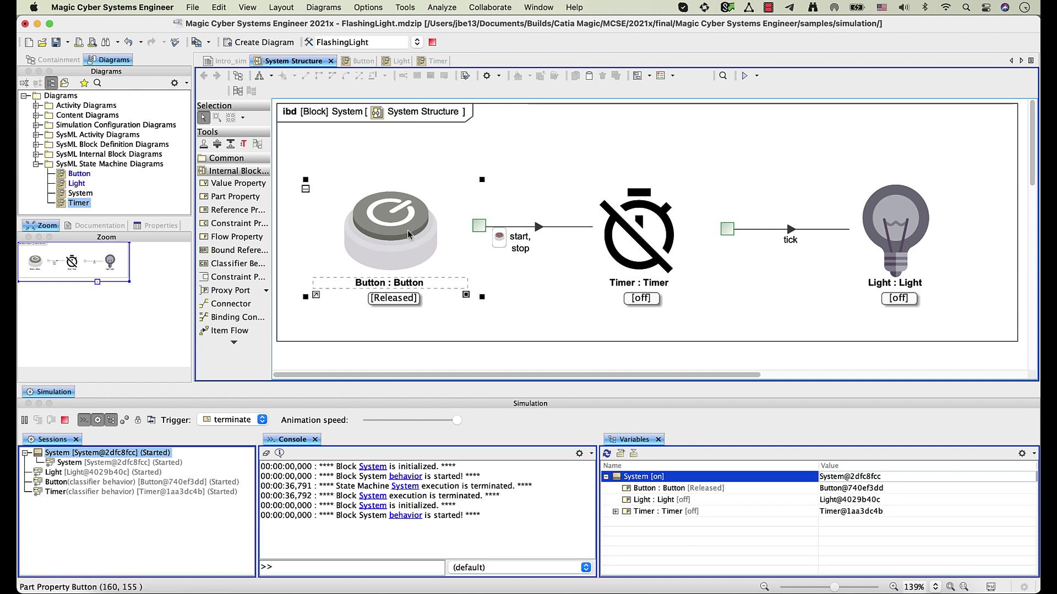
click(498, 241)
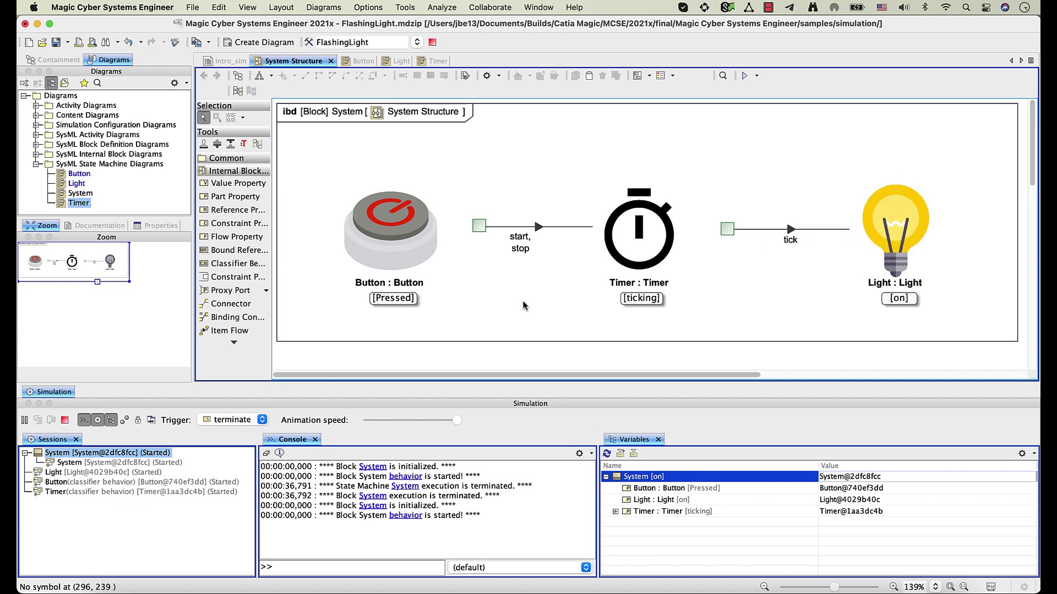
- Terminate FlashingLight, switch to Transmission.mdzip and run its simulation
click(432, 42)
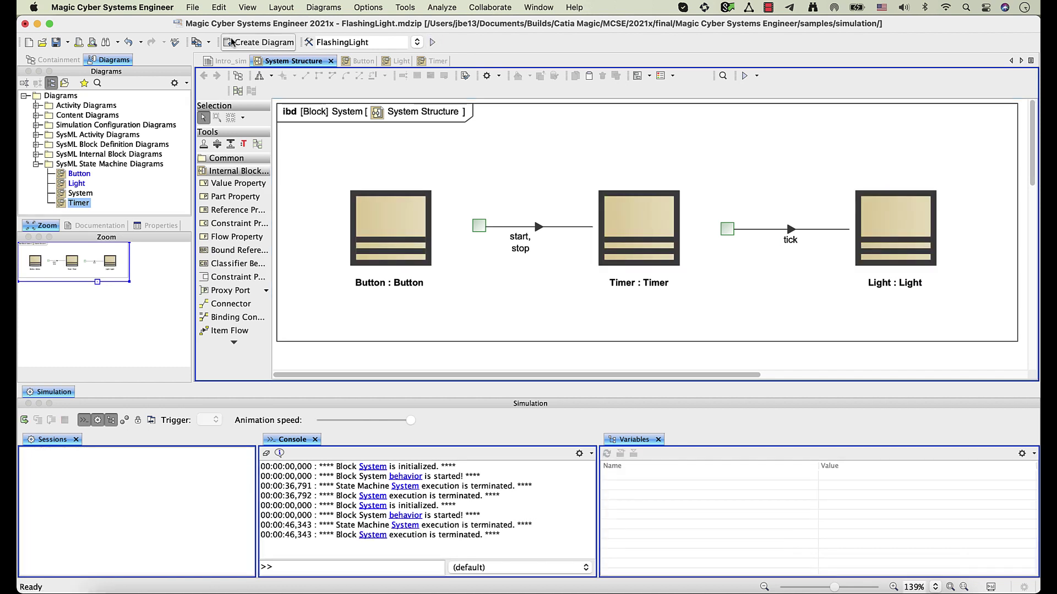
click(199, 42)
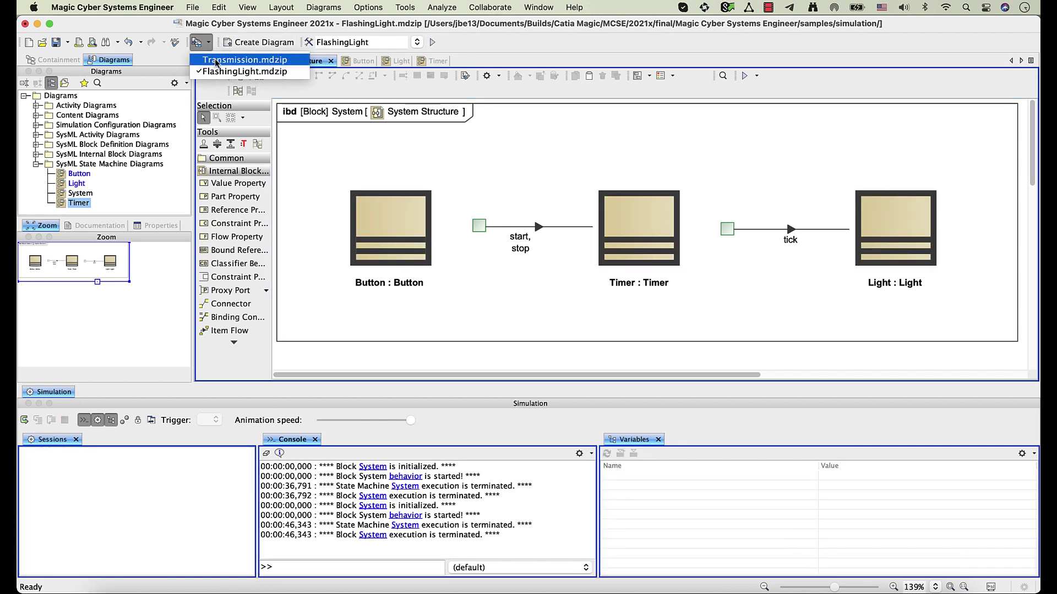
click(216, 61)
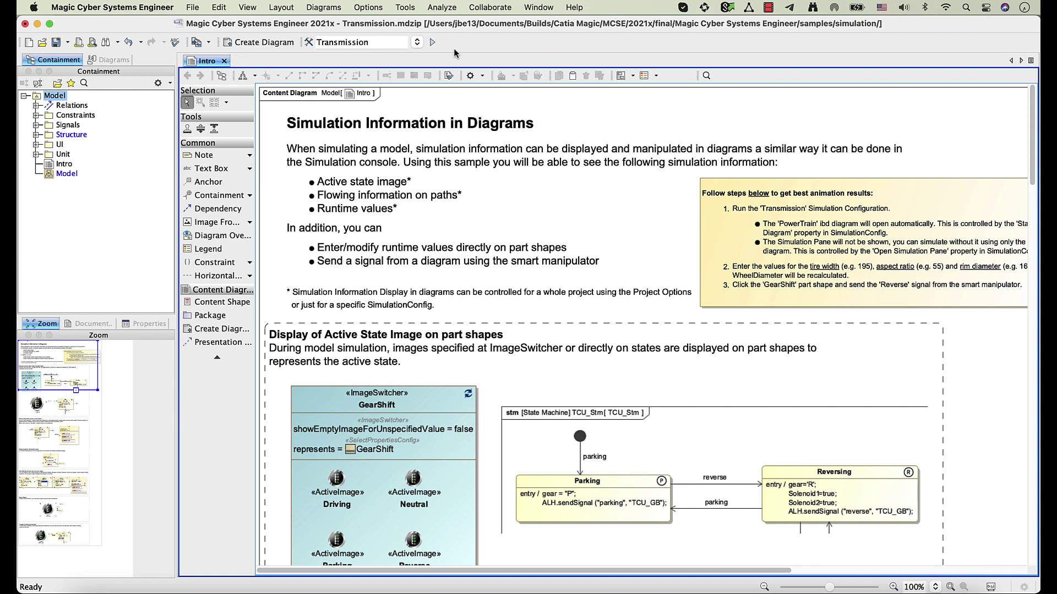
click(430, 43)
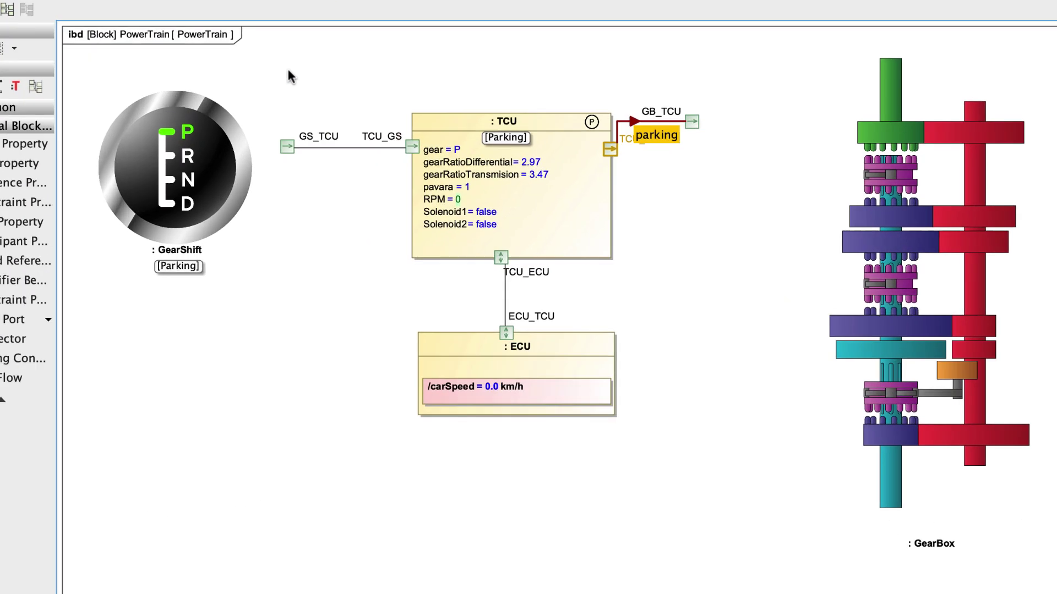
- Send reverse, neutral, then drive signals to GearShift, putting the GearBox in First
click(246, 156)
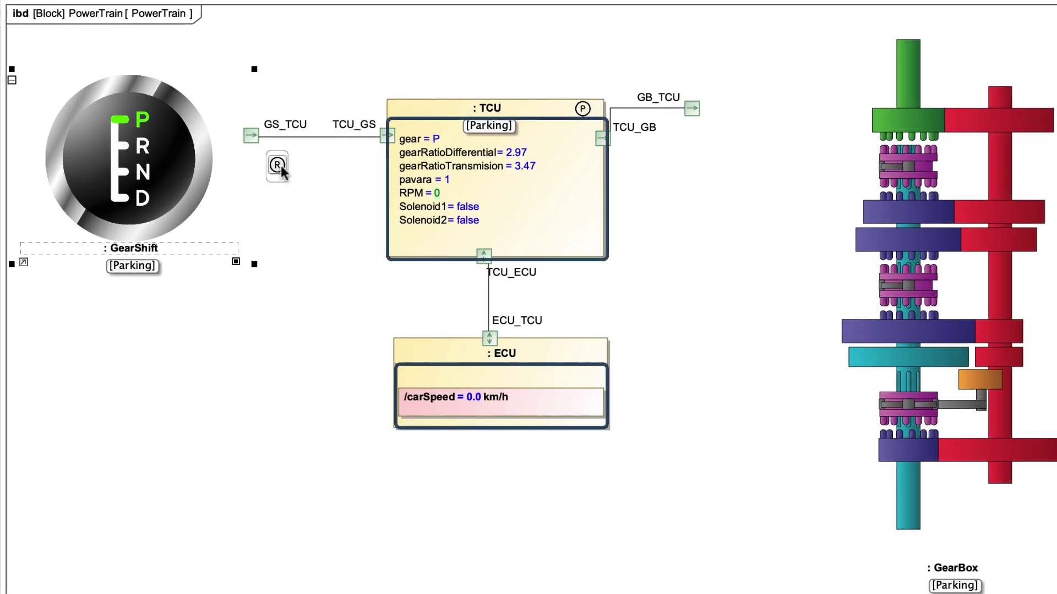
click(274, 150)
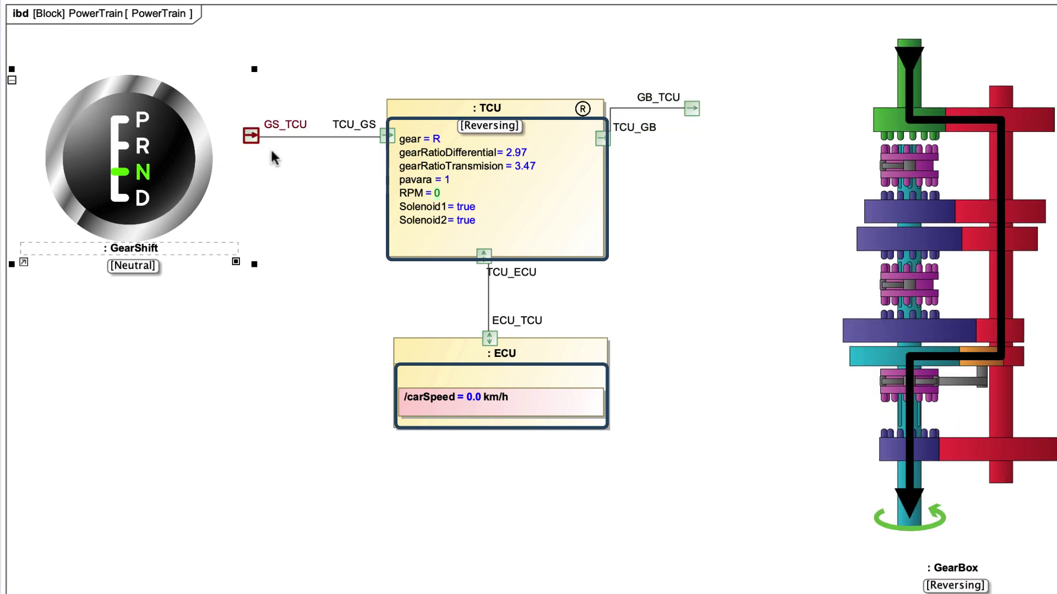
click(275, 150)
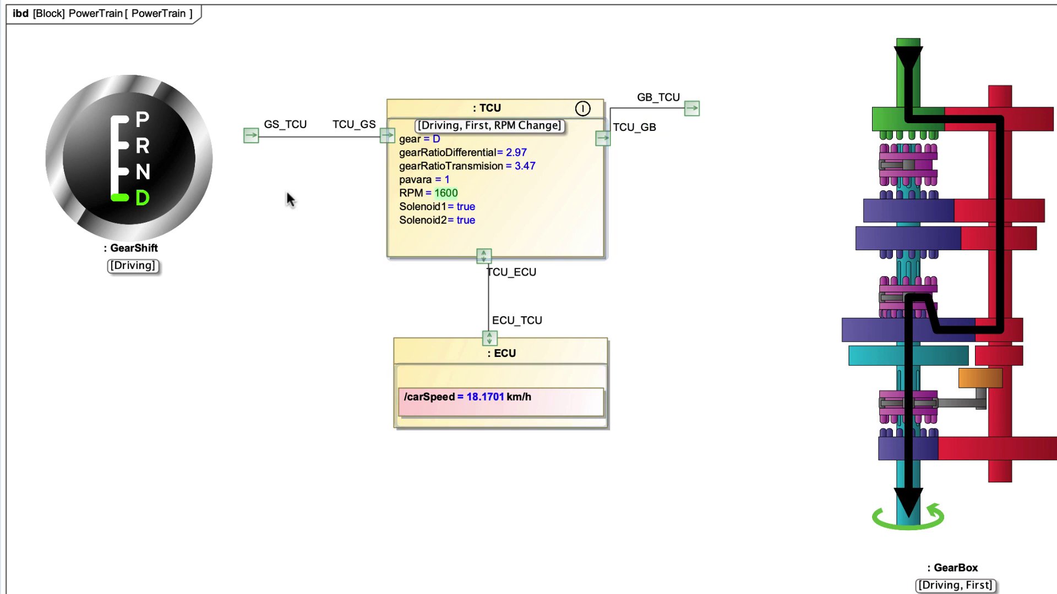
- Set the TCU's Solenoid1 to false and gearRatioDifferential to 3.0 during the run
click(463, 208)
click(464, 210)
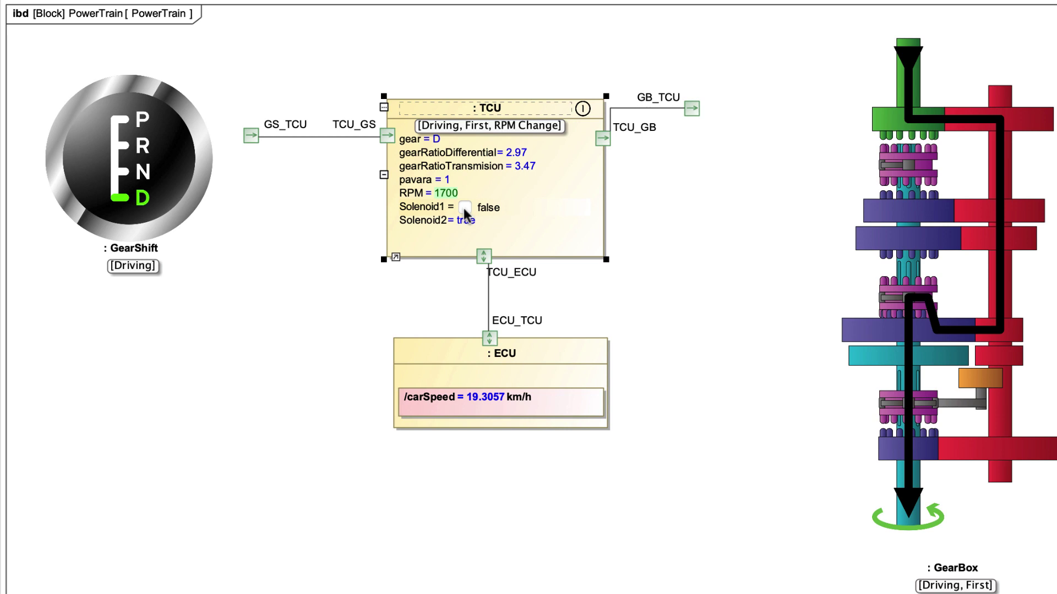
click(514, 154)
text(3.0)
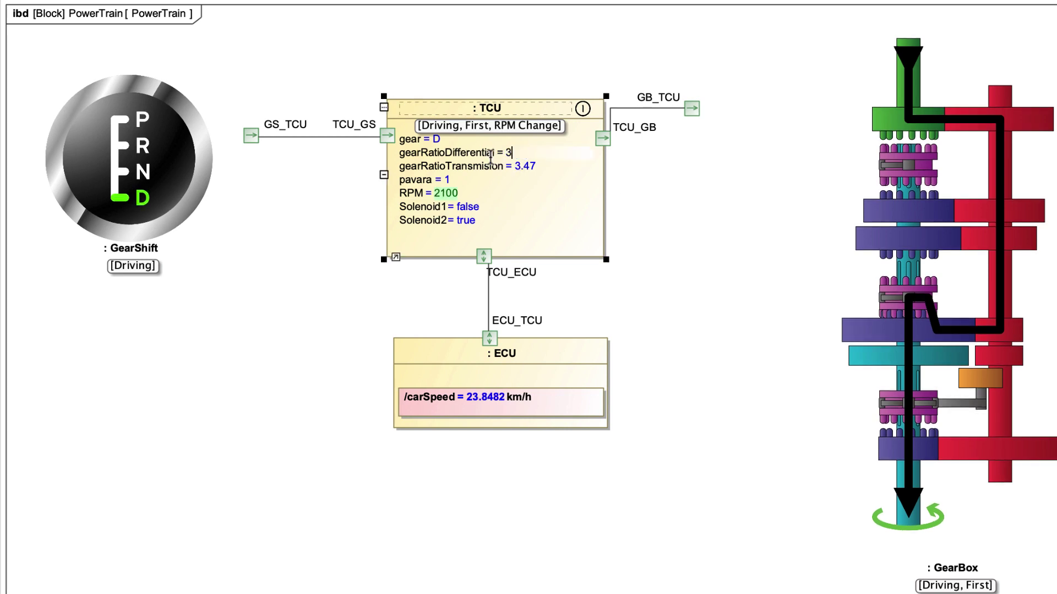
click(277, 260)
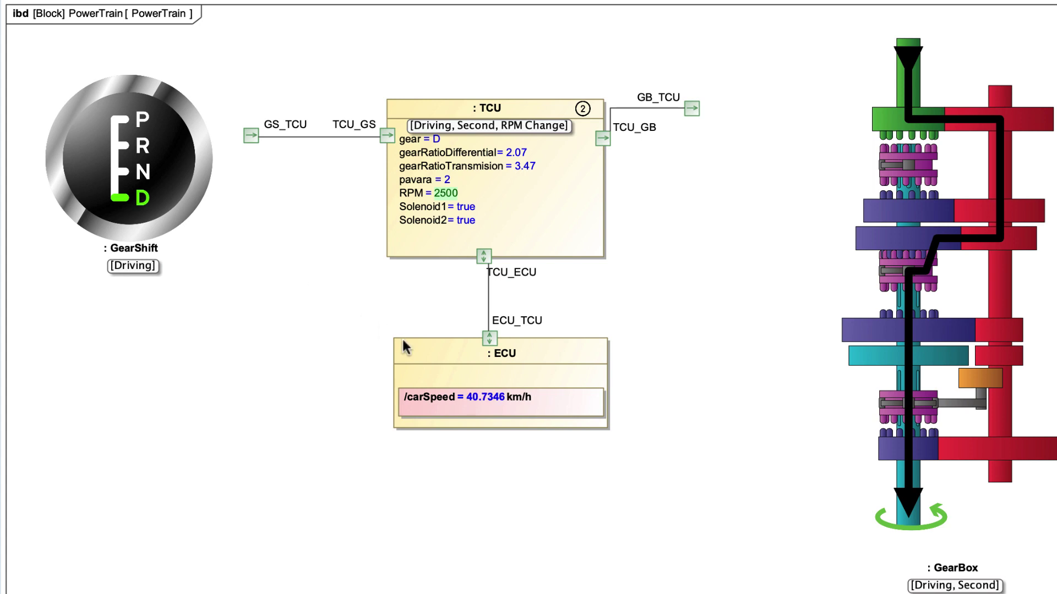
mouse_move(403, 344)
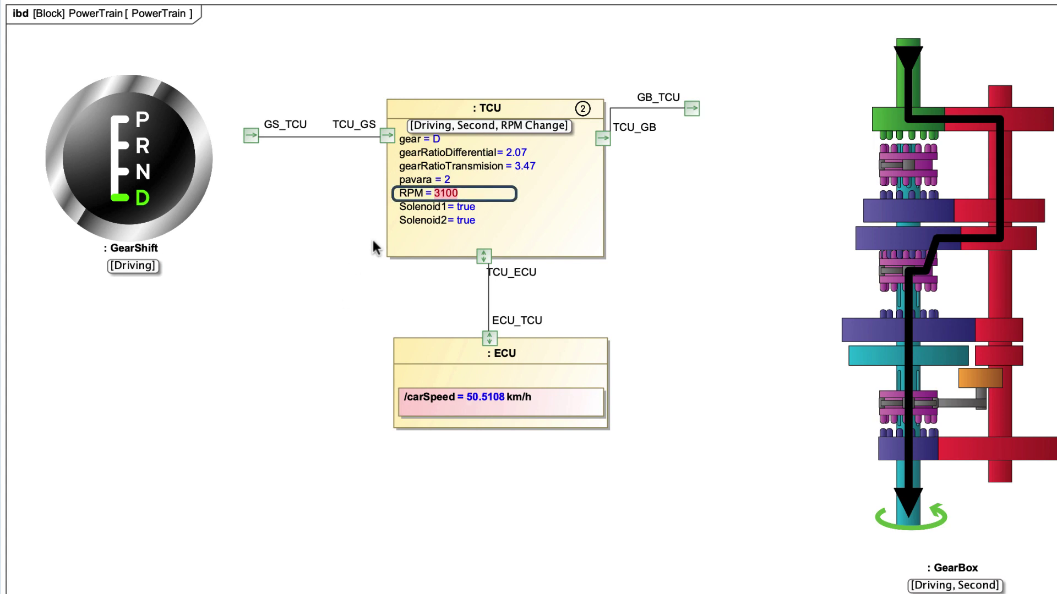
mouse_move(431, 199)
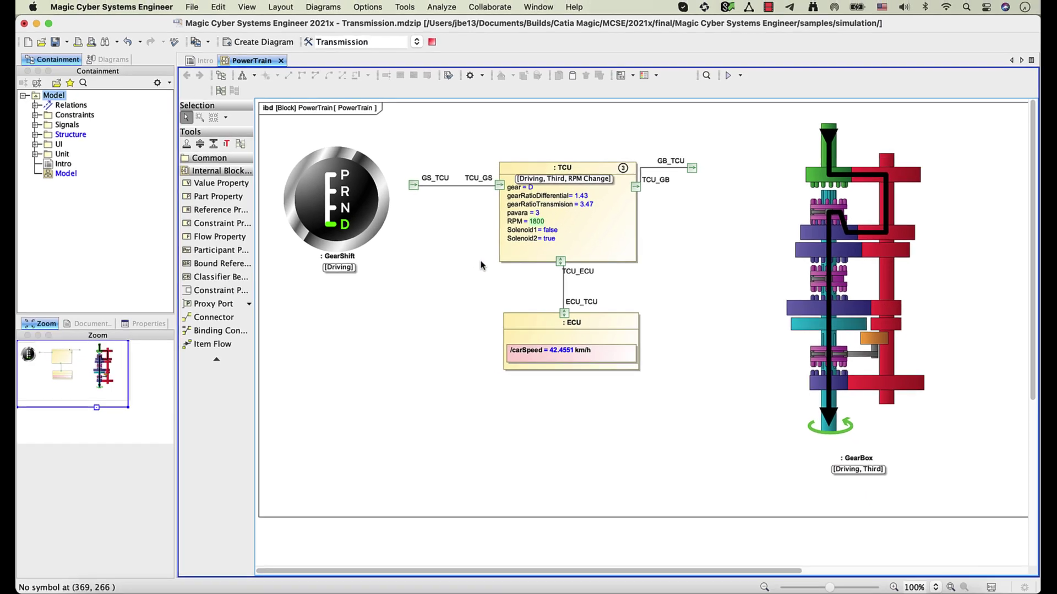
- Terminate the Transmission simulation and review the Transmission configuration's specification in Simulation Configurations
click(432, 43)
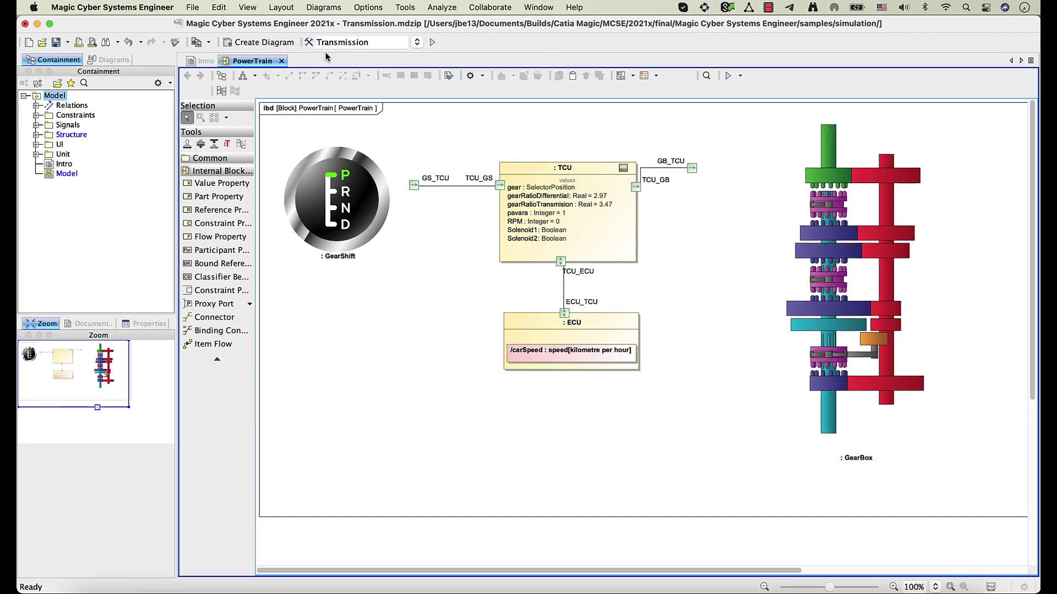
click(108, 60)
double_click(64, 127)
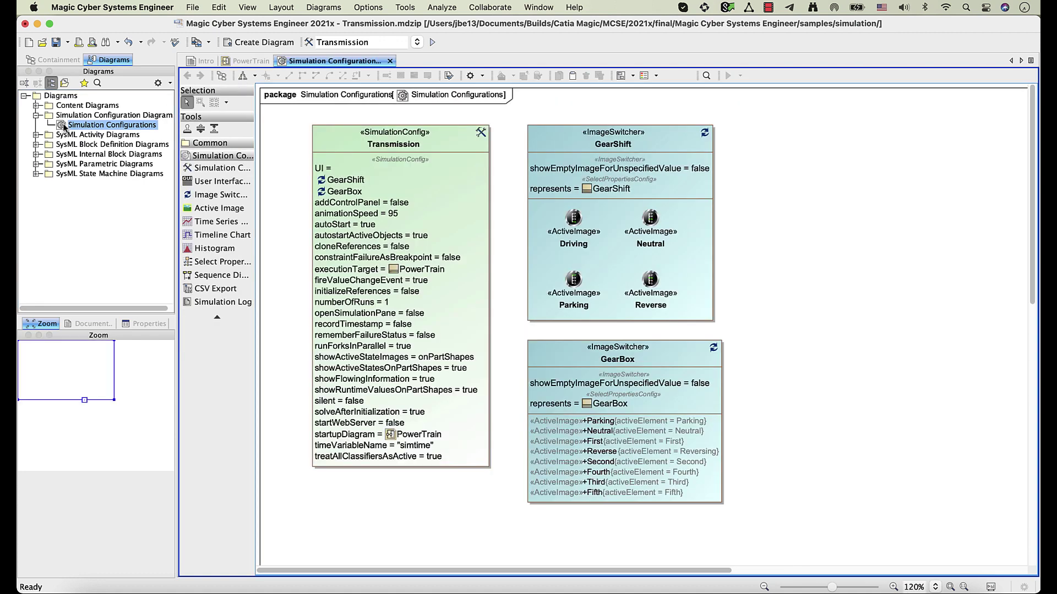
click(332, 137)
double_click(332, 137)
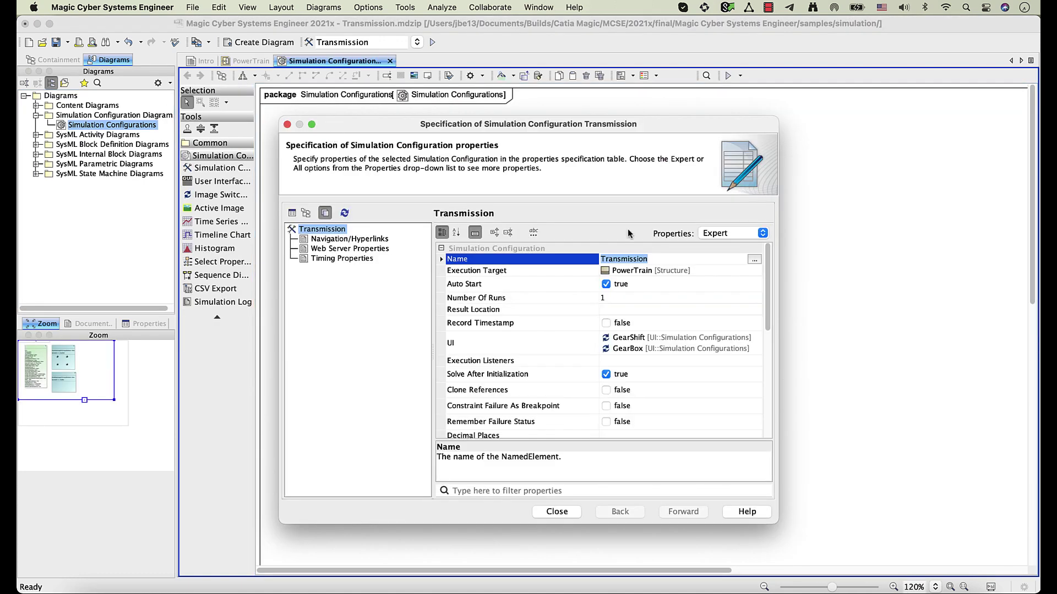
scroll(781, 278, down, 10)
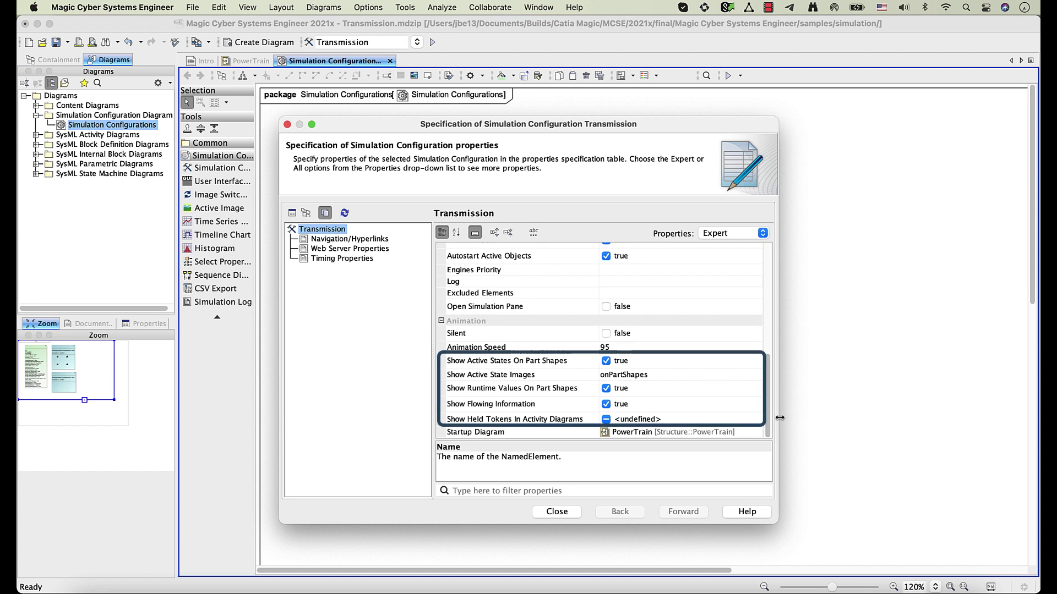
click(286, 124)
- Show the Simulation page of the Project Options, with active states, runtime values and state images enabled
click(353, 7)
click(361, 23)
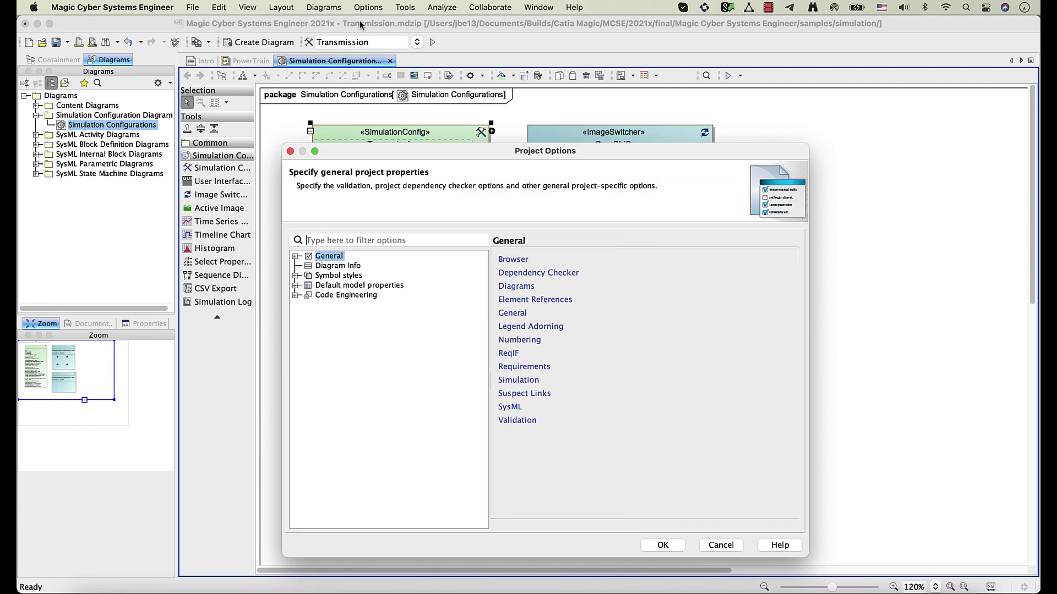
click(521, 379)
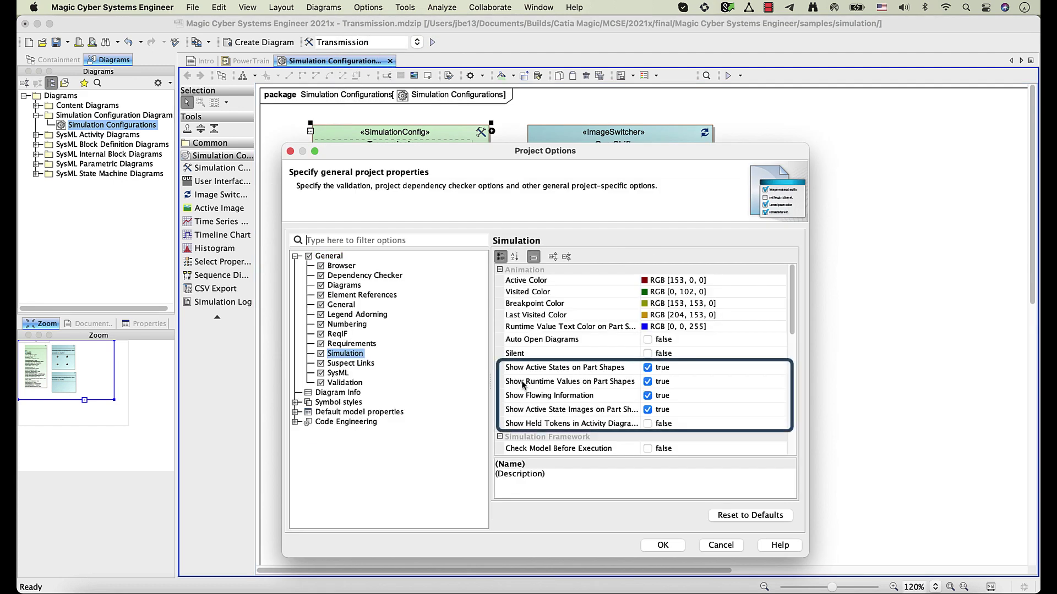